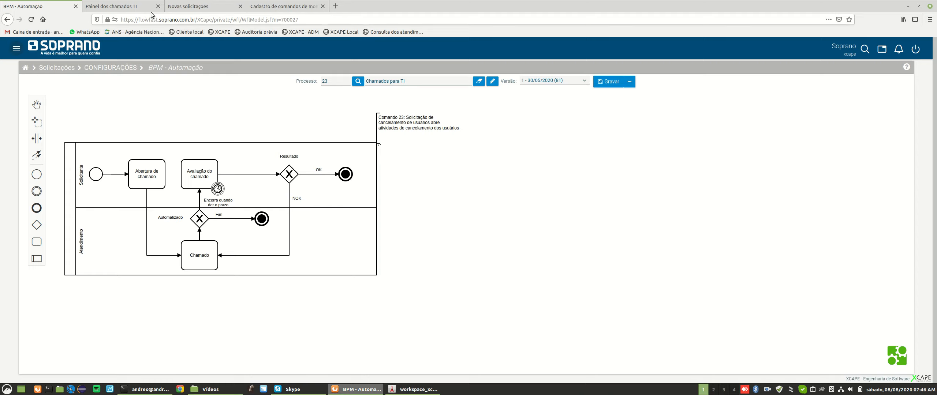
- Open the registration record of the task linked to Abertura de chamado in the Chamados para TI process diagram
click(130, 7)
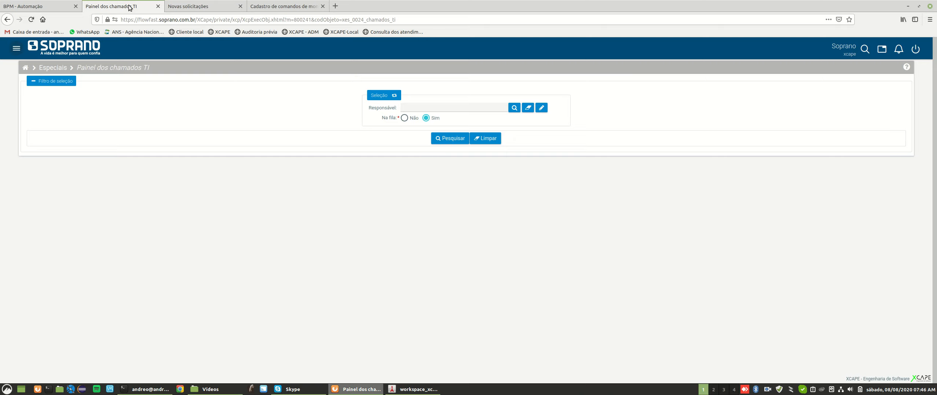
click(13, 6)
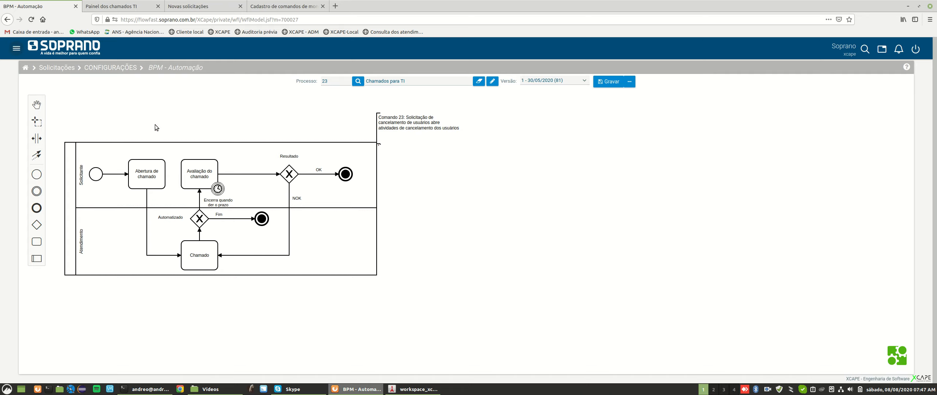
double_click(148, 176)
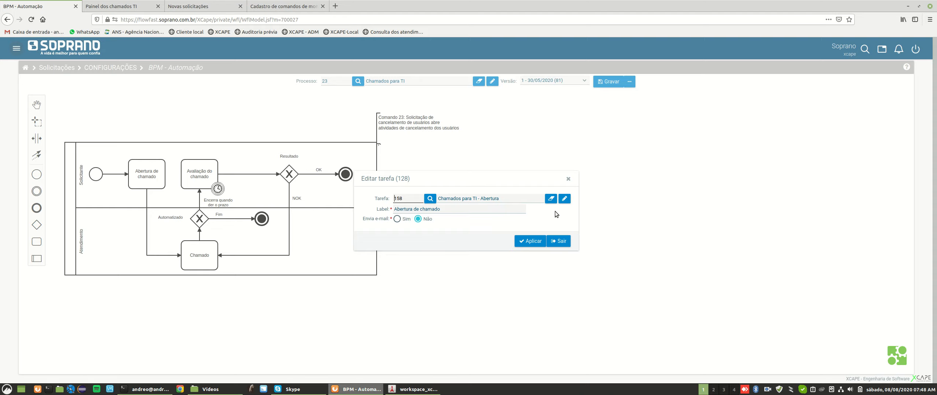
drag(414, 199, 379, 201)
click(565, 201)
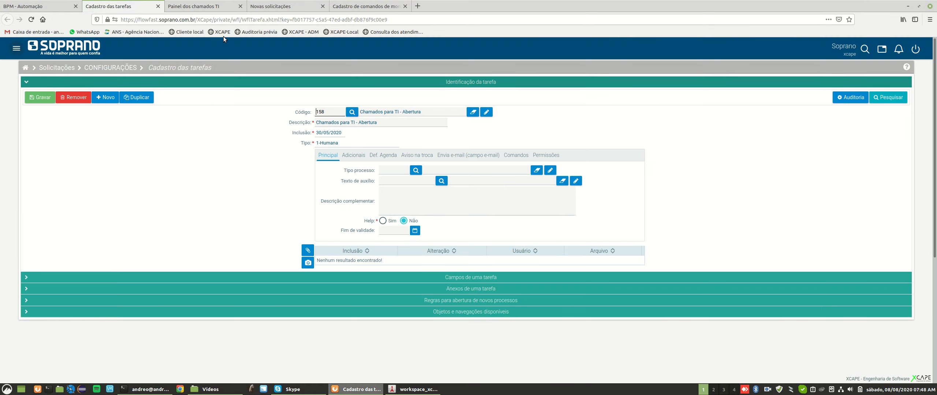
- Open the Chamados para TI request form among the new requests to view its opening fields
click(269, 8)
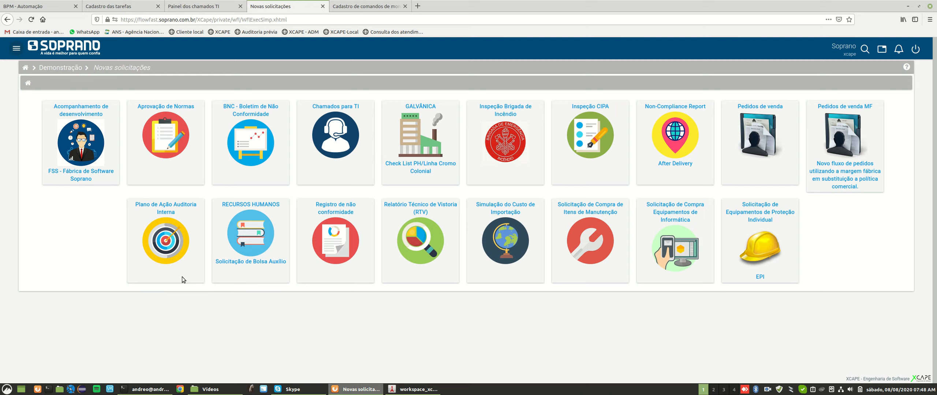
click(334, 137)
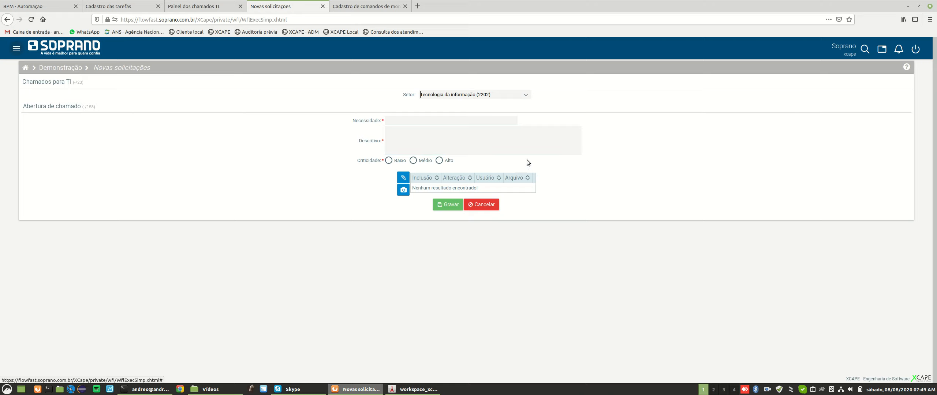
click(511, 144)
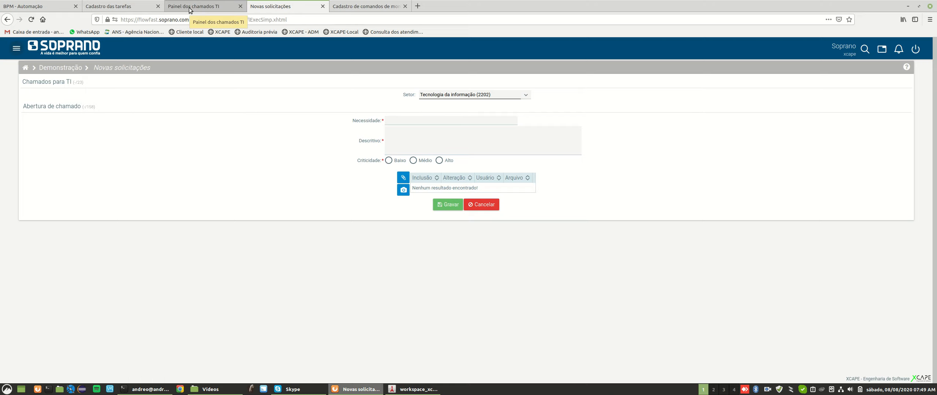
- List the opening task's fields and compare the DES_NECESSIDADE field's settings with Necessidade on the request form
click(121, 7)
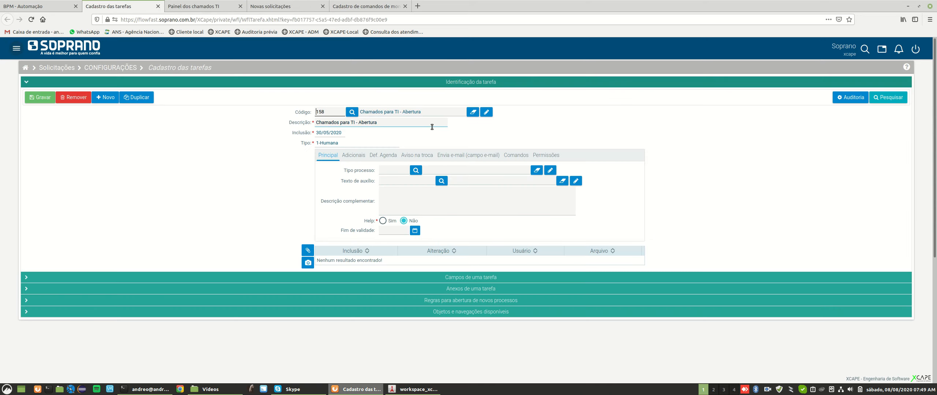
click(400, 275)
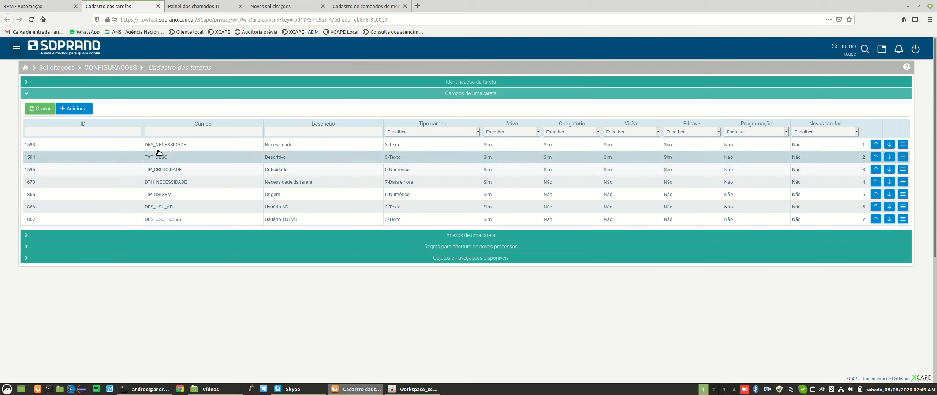
double_click(161, 149)
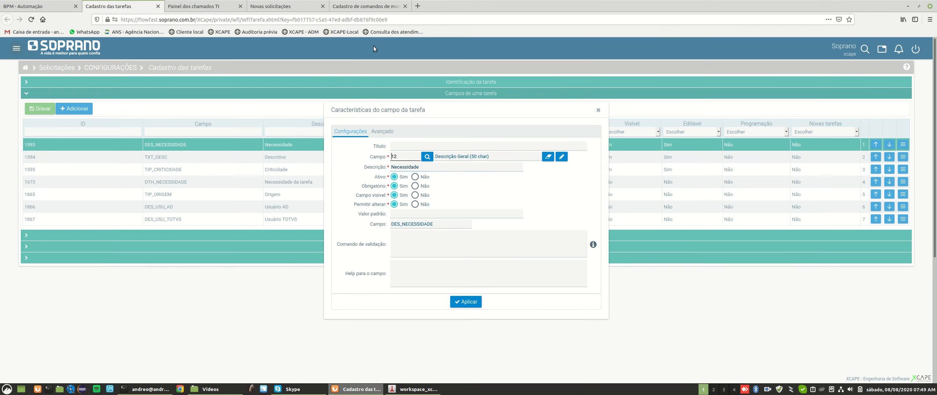
click(268, 5)
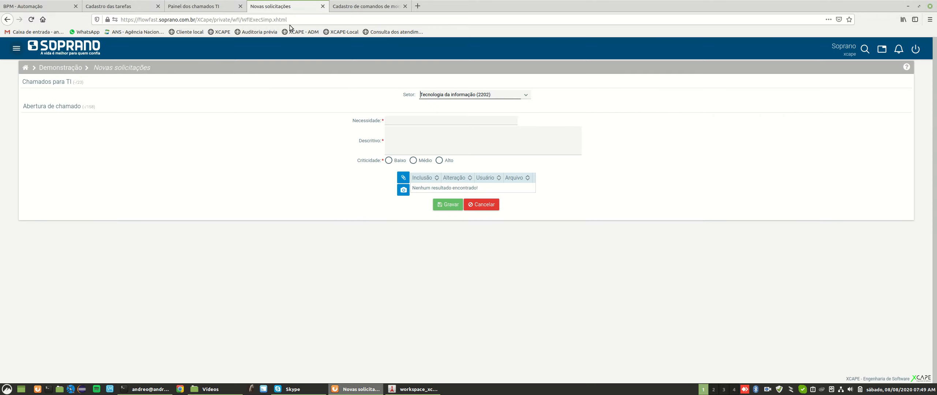
click(400, 118)
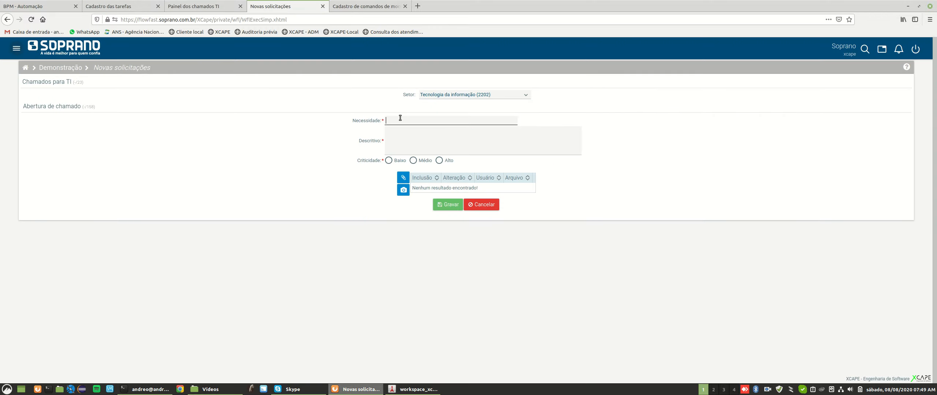
click(130, 7)
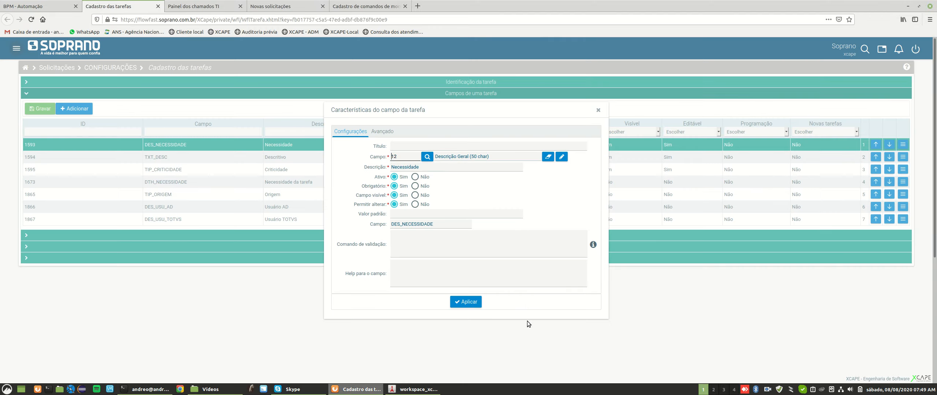
click(599, 110)
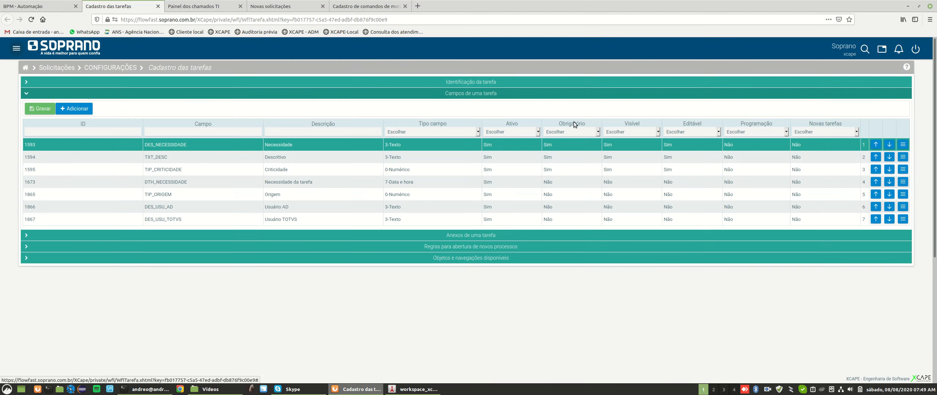
- View the TXT_DESC field's settings and compare them with Descritivo on the request form
double_click(281, 158)
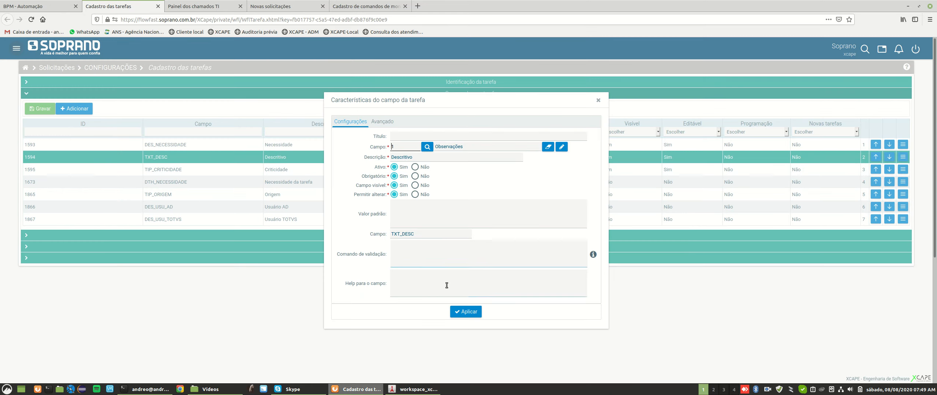
click(280, 6)
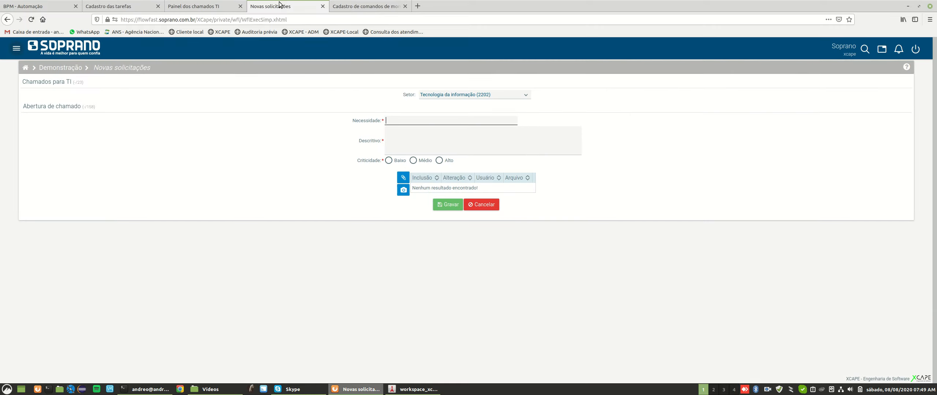
click(131, 8)
click(599, 101)
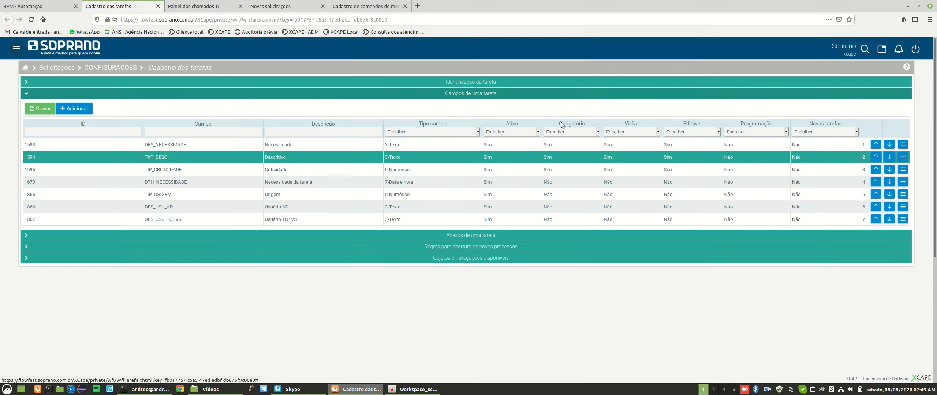
- View the TIP_CRITICIDADE field's settings and its Criticidade Chamado TI field registration, then close the settings
double_click(284, 174)
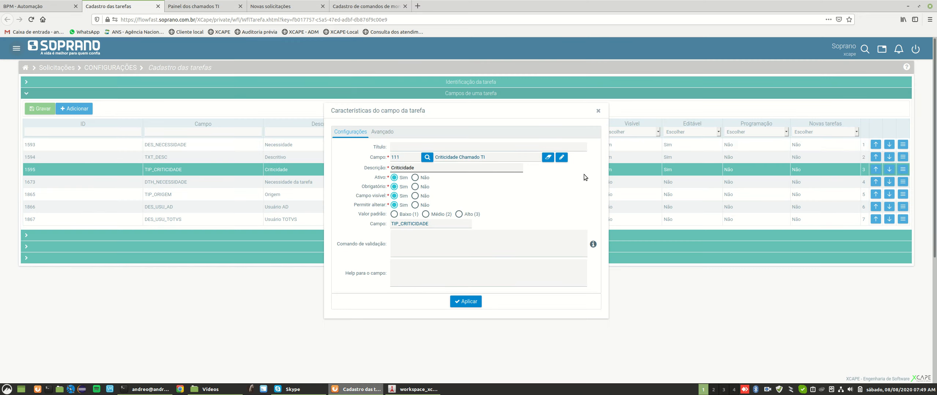
click(561, 157)
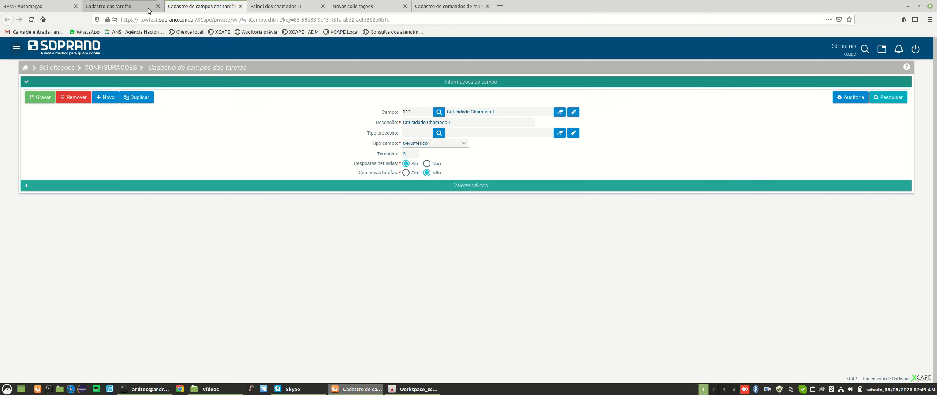
click(133, 8)
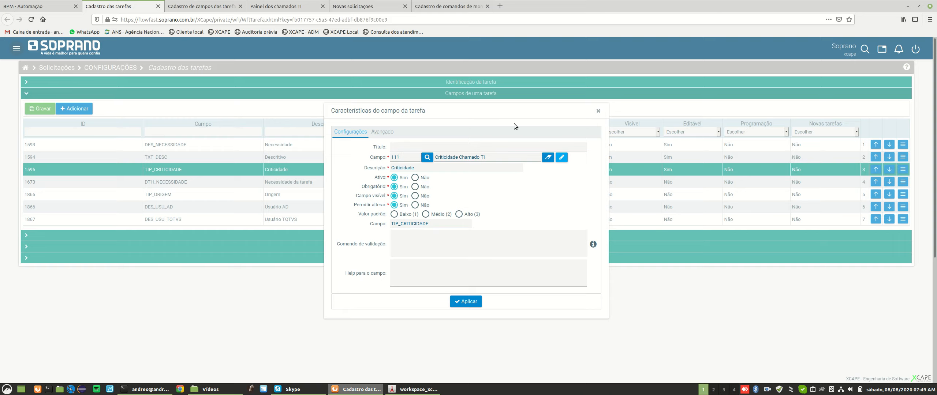
click(598, 111)
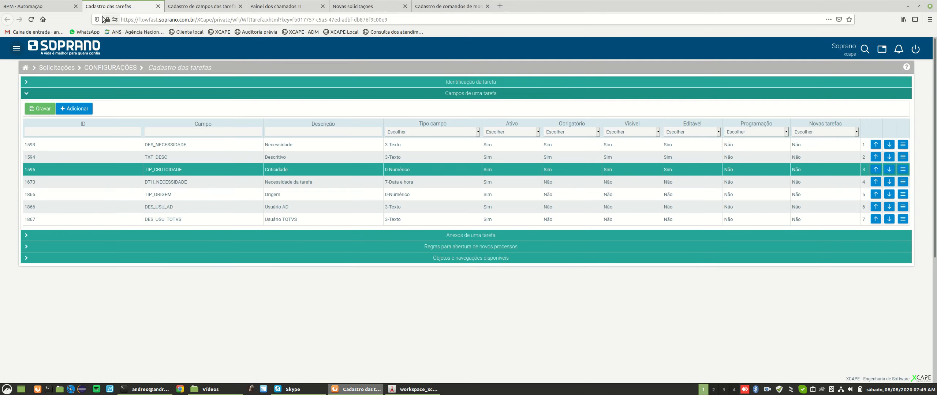
- Exit the Abertura de chamado task editor in the process diagram without applying, and return to the task's field list
click(54, 5)
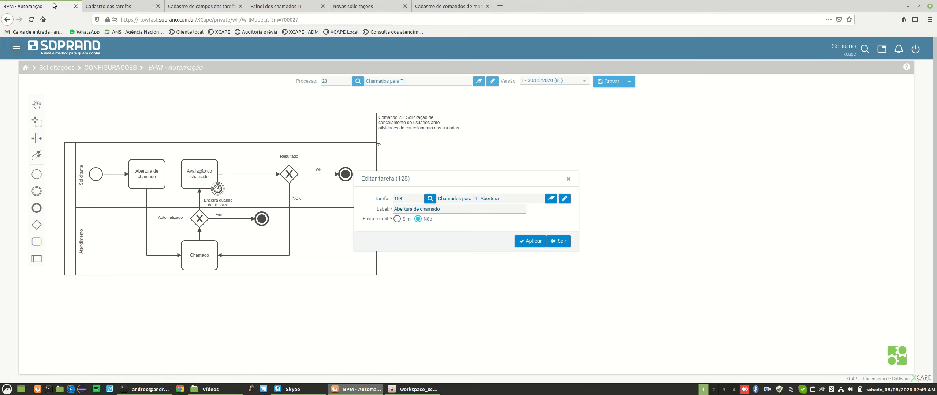
click(558, 241)
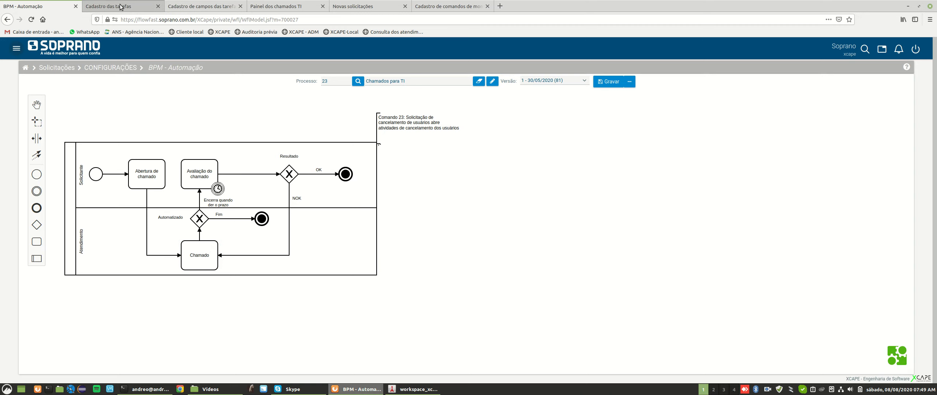
click(121, 7)
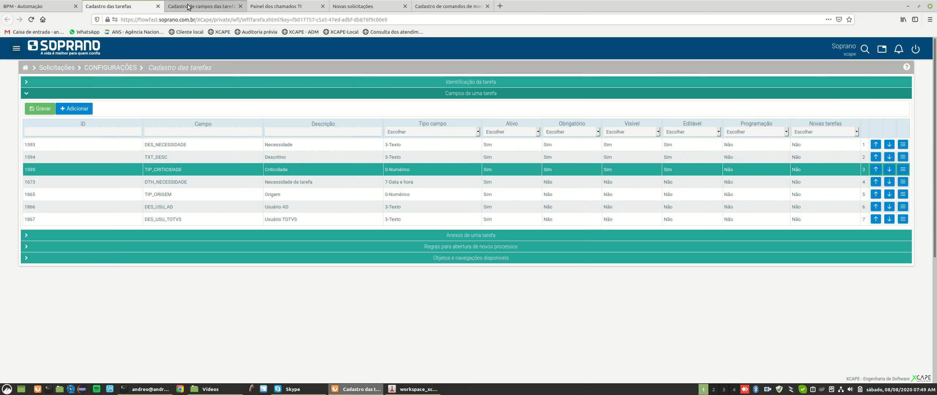
- Search the queued calls in Painel dos chamados TI, view the first call's execution form, and return to the process diagram
click(273, 7)
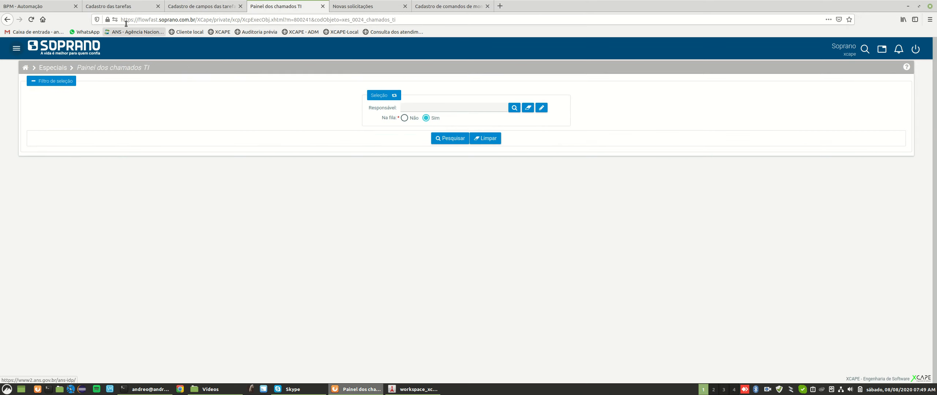
click(453, 139)
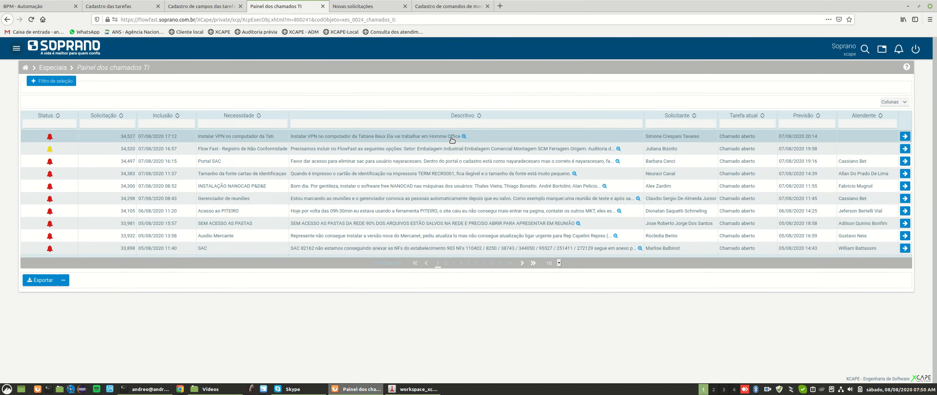
click(905, 141)
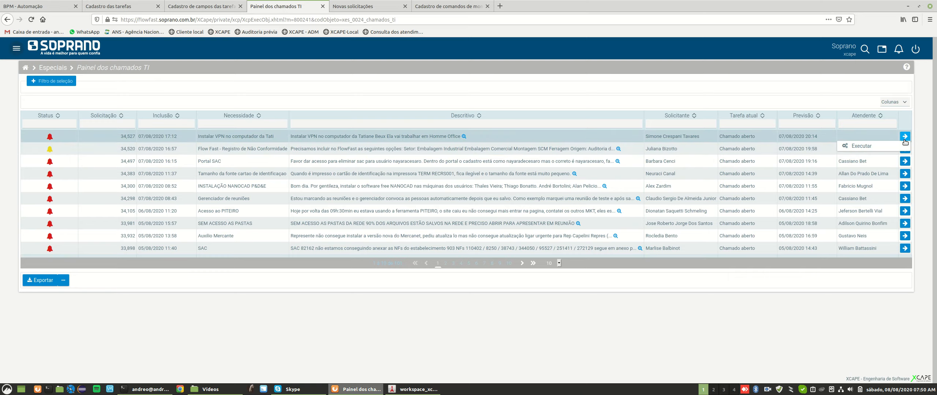
click(880, 147)
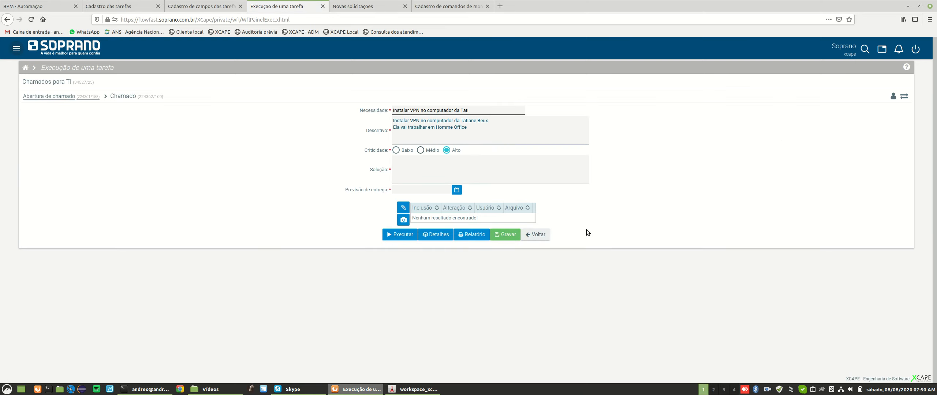
click(538, 236)
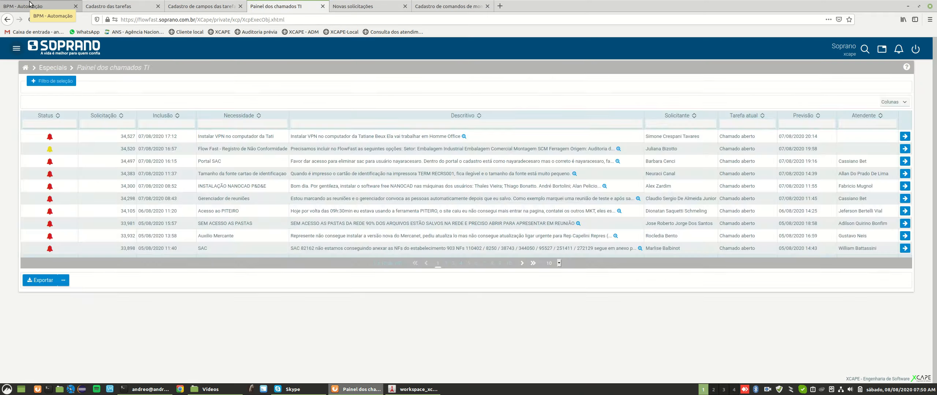
click(33, 5)
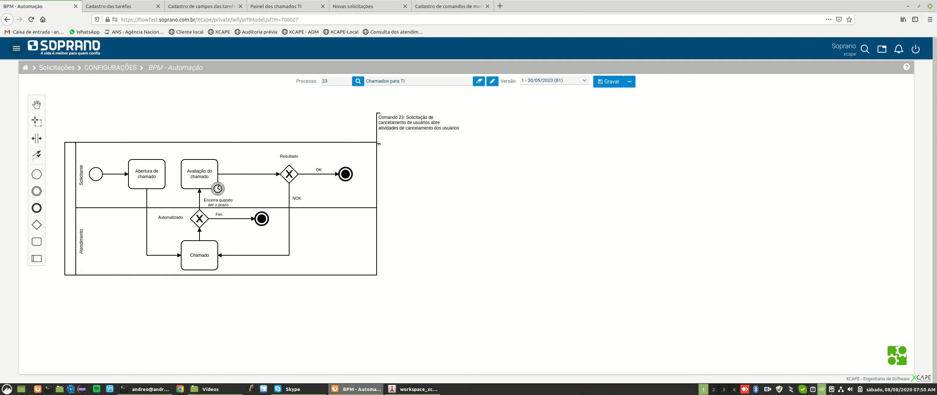
click(768, 389)
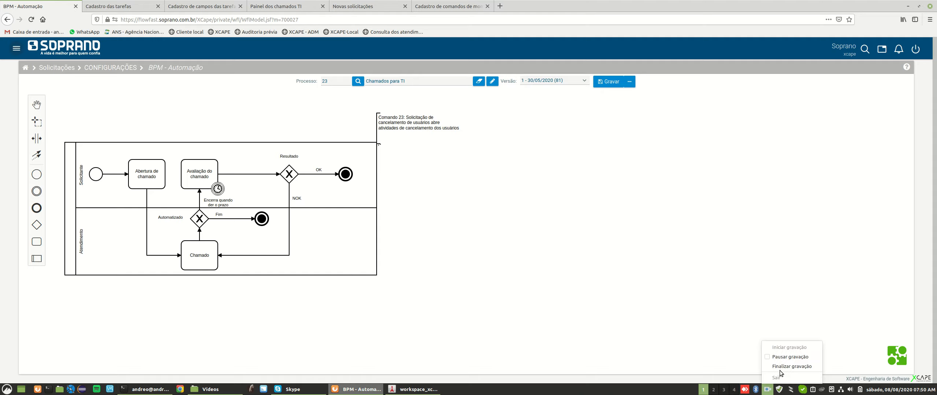